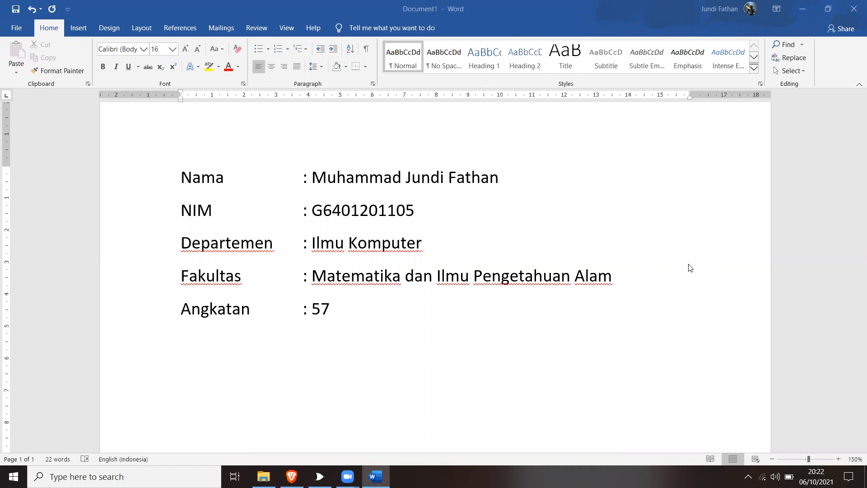
Switch from the Word document to Logisim beside the assignment page and open the Combinational Analysis window
{"action": "left_click", "coordinate": [802, 9]}
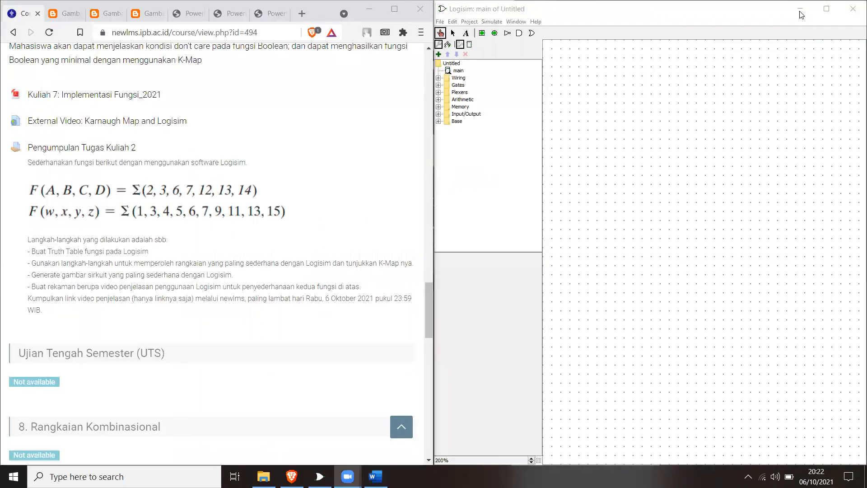
{"action": "left_click", "coordinate": [592, 86]}
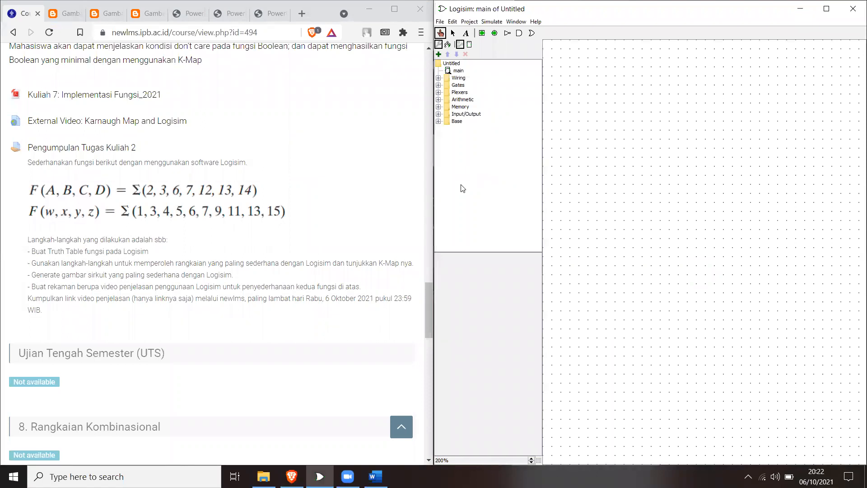
{"action": "scroll", "coordinate": [194, 285], "scroll_direction": "up", "scroll_amount": 1}
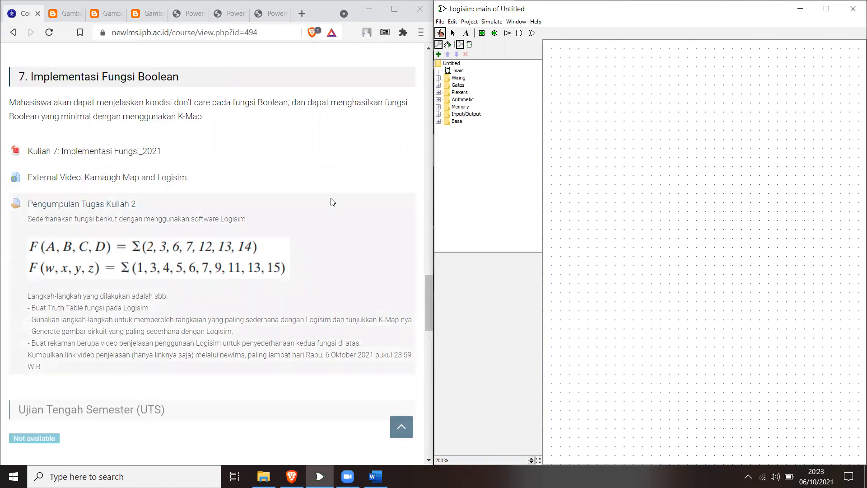
{"action": "left_click", "coordinate": [519, 23]}
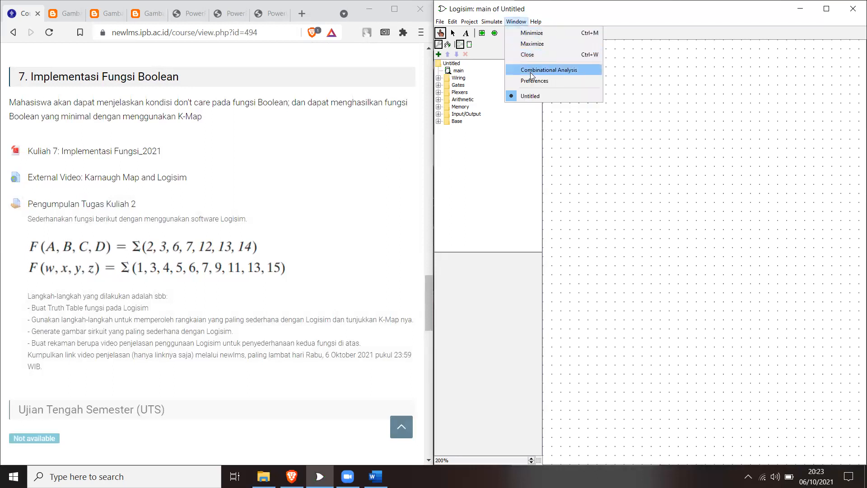
{"action": "left_click", "coordinate": [583, 71]}
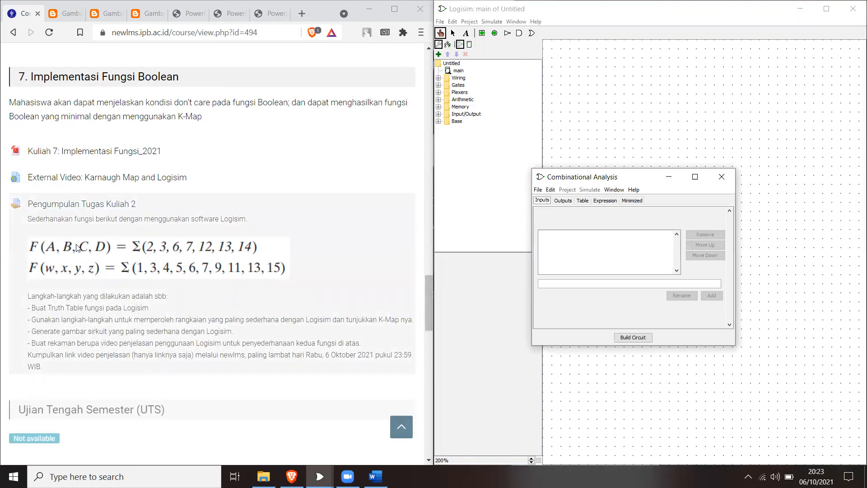
Add the input variables A, B, C and D to the combinational analysis
{"action": "left_click", "coordinate": [597, 249]}
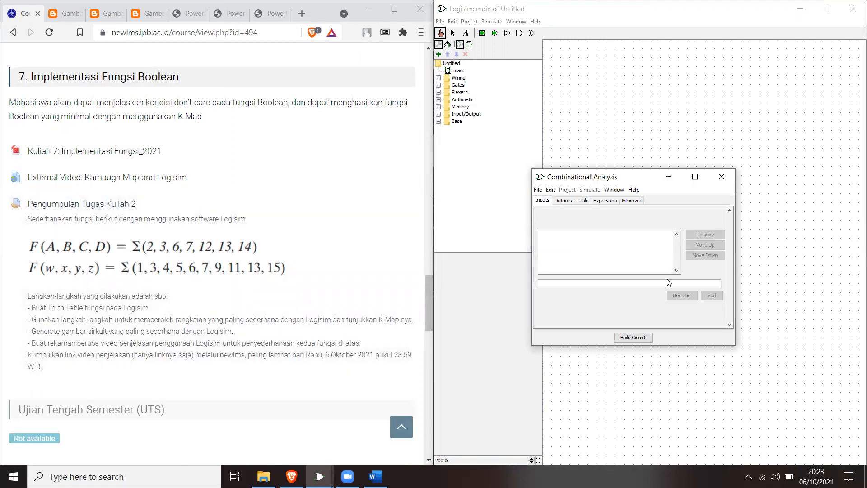
{"action": "type", "text": "A"}
{"action": "left_click", "coordinate": [706, 296]}
{"action": "type", "text": "B"}
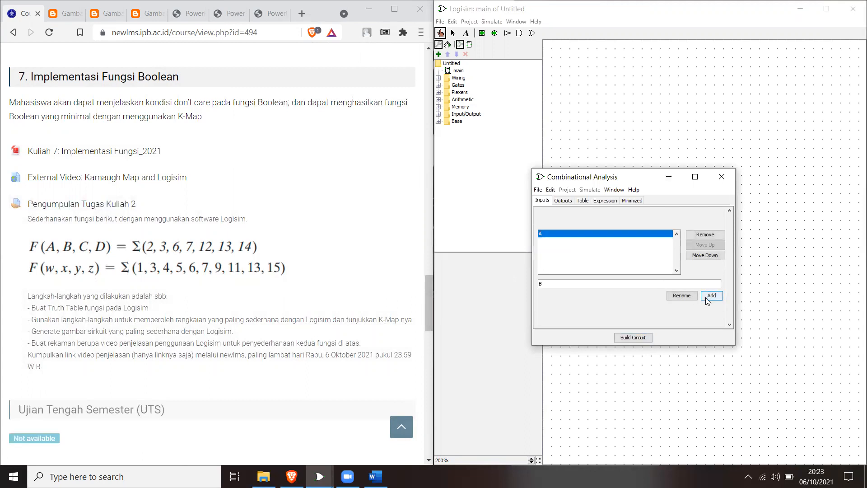
{"action": "left_click", "coordinate": [705, 297]}
{"action": "type", "text": "C"}
{"action": "left_click", "coordinate": [706, 297]}
{"action": "type", "text": "D"}
{"action": "left_click", "coordinate": [710, 300]}
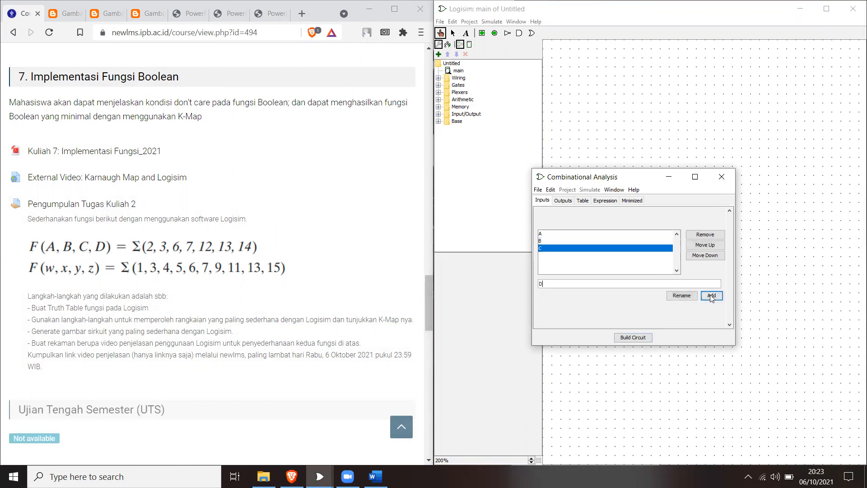
Add the output variable Y and show its truth table side by side with the assignment page
{"action": "left_click", "coordinate": [563, 201]}
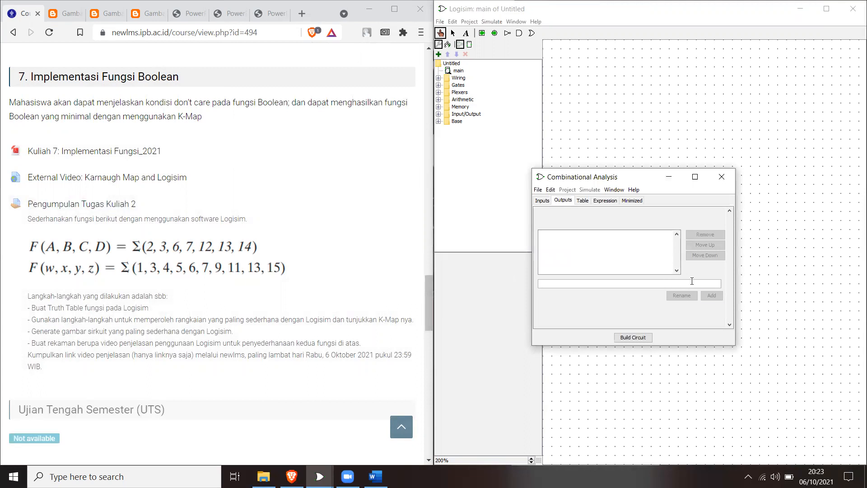
{"action": "left_click", "coordinate": [710, 297]}
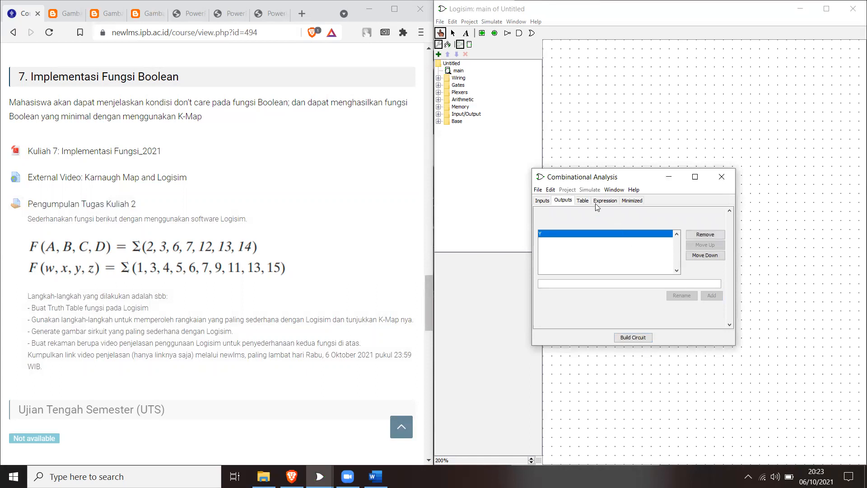
{"action": "left_click", "coordinate": [583, 201]}
{"action": "left_click", "coordinate": [695, 177]}
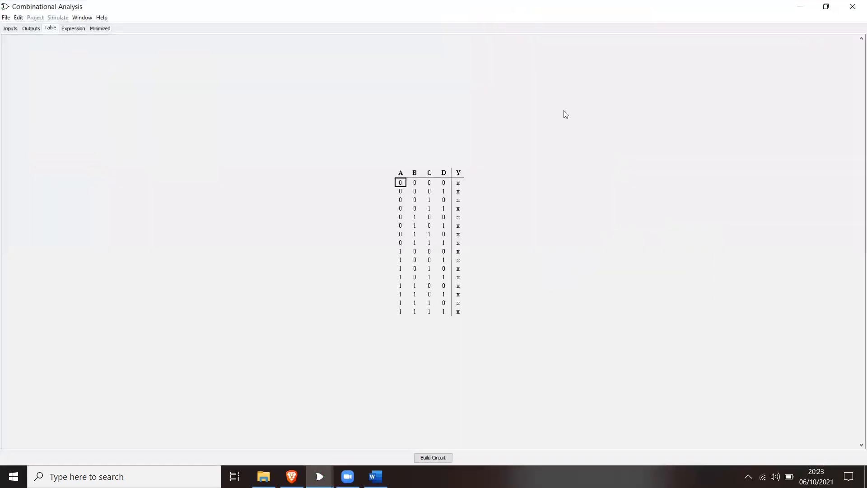
{"action": "left_click_drag", "start_coordinate": [544, 10], "coordinate": [860, 141]}
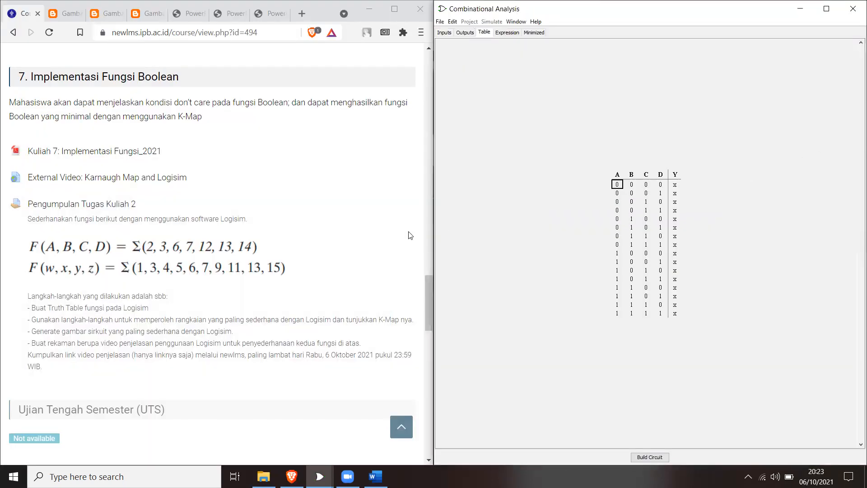
{"action": "left_click", "coordinate": [541, 234]}
In the first eight truth table rows, set Y to 1 for minterms 2, 3, 6 and 7 and to 0 for 0, 1, 4 and 5
{"action": "left_click", "coordinate": [675, 185]}
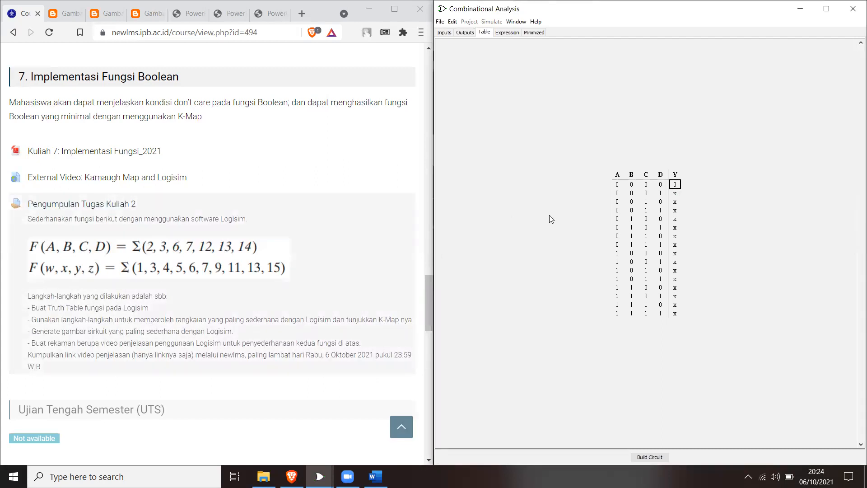
{"action": "left_click", "coordinate": [675, 195]}
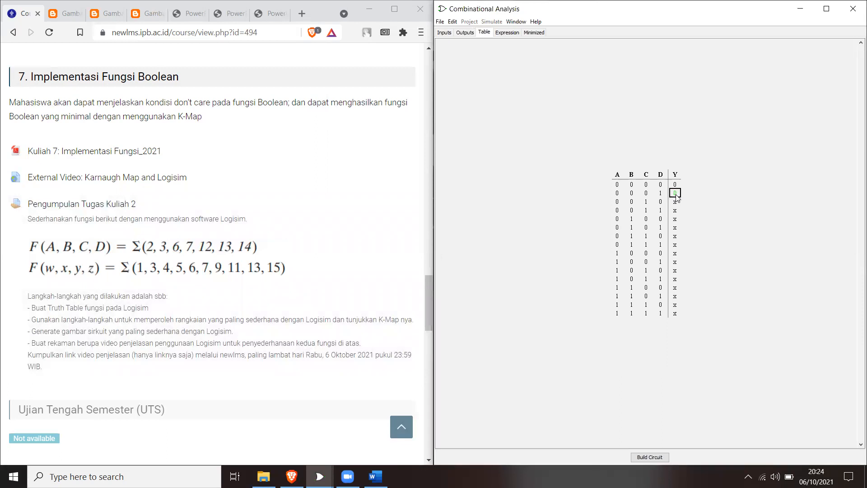
{"action": "left_click", "coordinate": [675, 201]}
{"action": "left_click", "coordinate": [675, 202]}
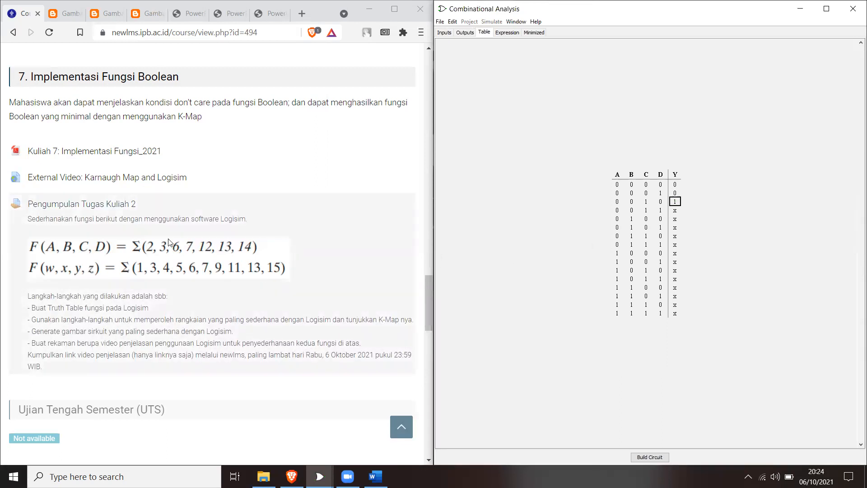
{"action": "left_click", "coordinate": [675, 210]}
{"action": "left_click", "coordinate": [675, 212]}
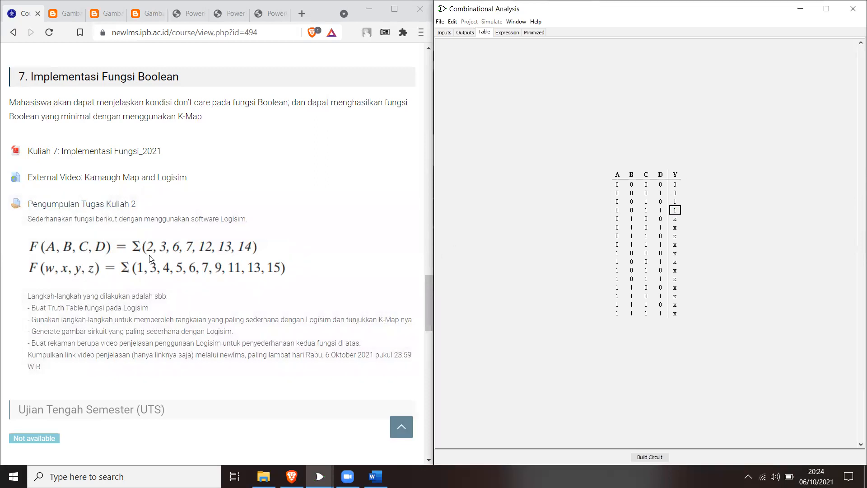
{"action": "left_click", "coordinate": [676, 218]}
{"action": "left_click", "coordinate": [675, 227]}
{"action": "double_click", "coordinate": [676, 236]}
{"action": "double_click", "coordinate": [675, 244]}
In the last eight truth table rows, set Y to 1 for minterms 12, 13 and 14 and to 0 for 8 to 11 and 15
{"action": "left_click", "coordinate": [675, 254]}
{"action": "left_click", "coordinate": [676, 262]}
{"action": "left_click", "coordinate": [675, 271]}
{"action": "left_click", "coordinate": [675, 279]}
{"action": "double_click", "coordinate": [675, 288]}
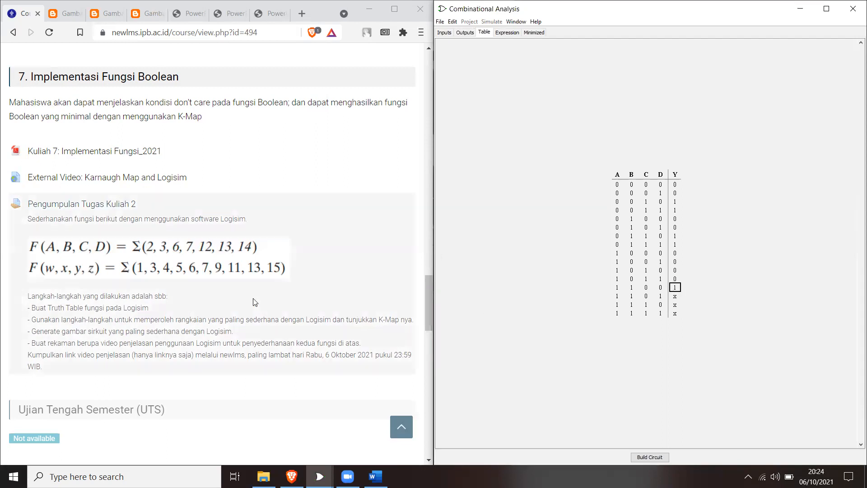
{"action": "double_click", "coordinate": [675, 296]}
{"action": "left_click", "coordinate": [675, 305]}
{"action": "left_click", "coordinate": [675, 315]}
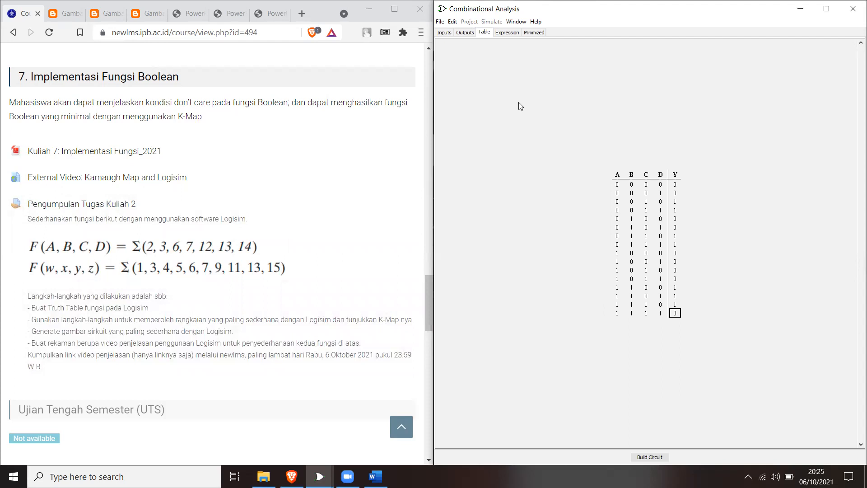
Review Y's expression and Karnaugh map, and build the minimized circuit under the name kmap1
{"action": "left_click", "coordinate": [510, 35]}
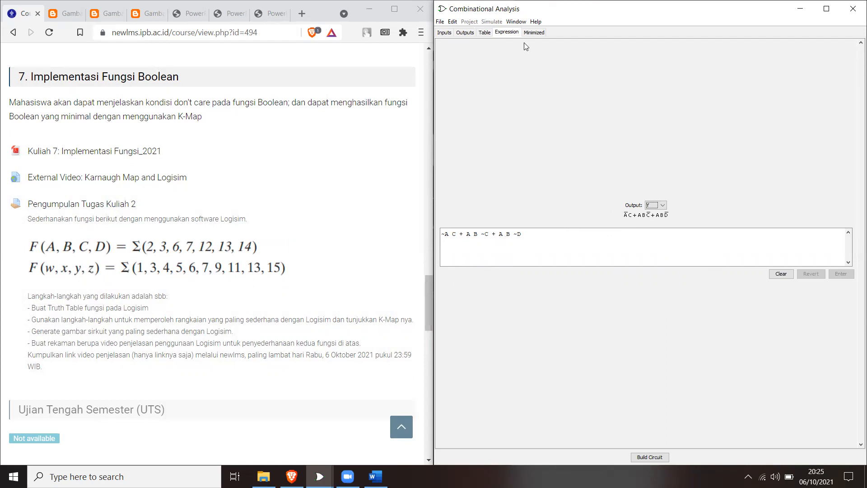
{"action": "left_click", "coordinate": [534, 33]}
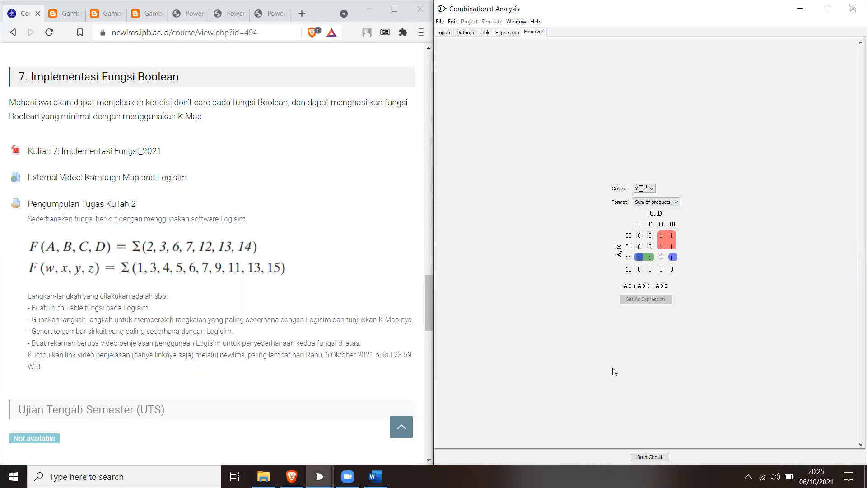
{"action": "left_click", "coordinate": [650, 457]}
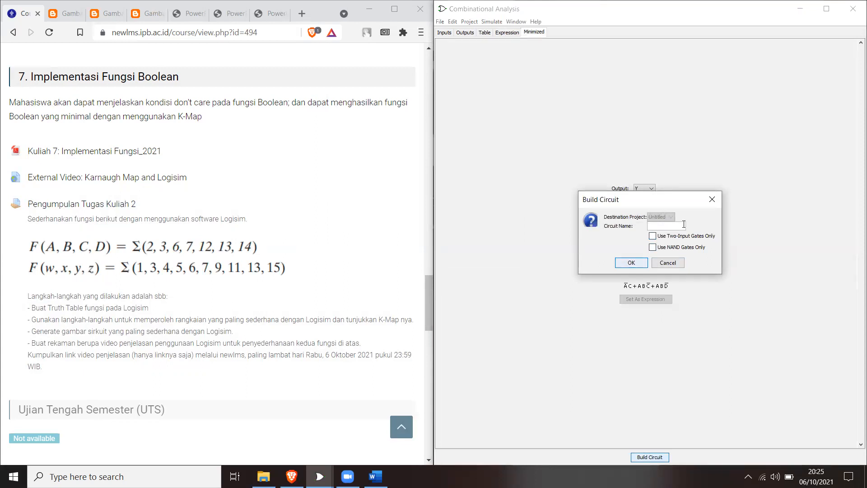
{"action": "type", "text": "map1"}
{"action": "left_click", "coordinate": [631, 262]}
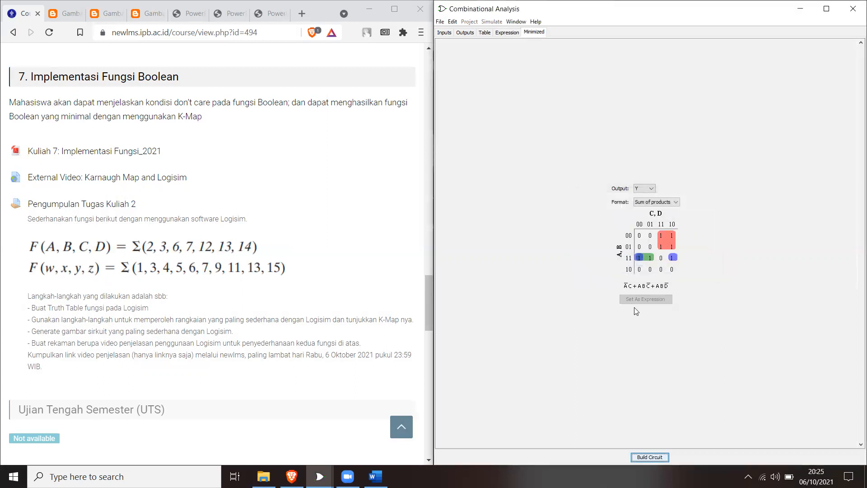
{"action": "left_click", "coordinate": [652, 457]}
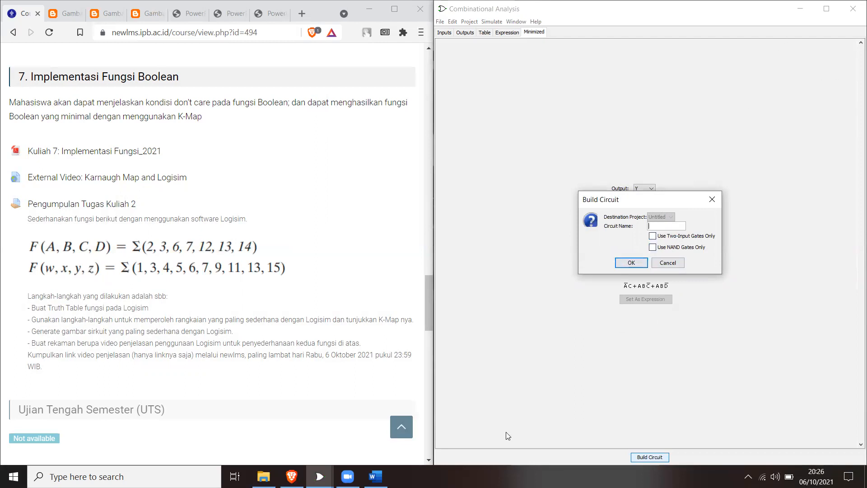
{"action": "left_click", "coordinate": [712, 199]}
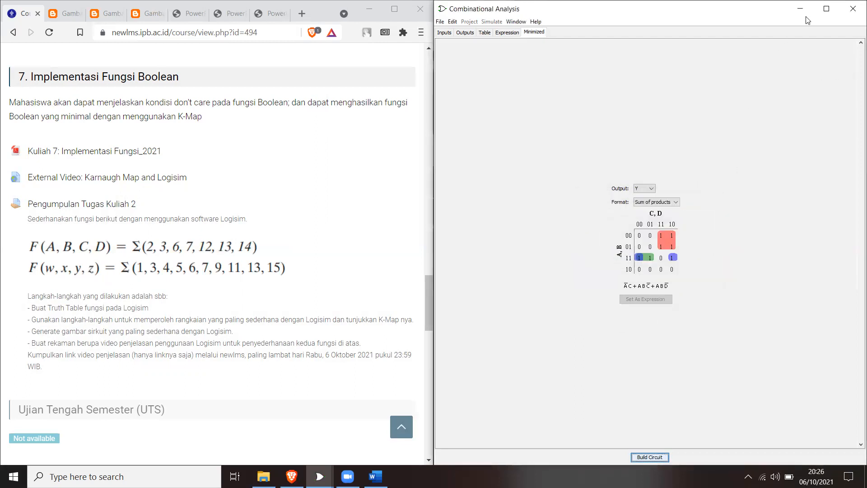
{"action": "left_click", "coordinate": [800, 8]}
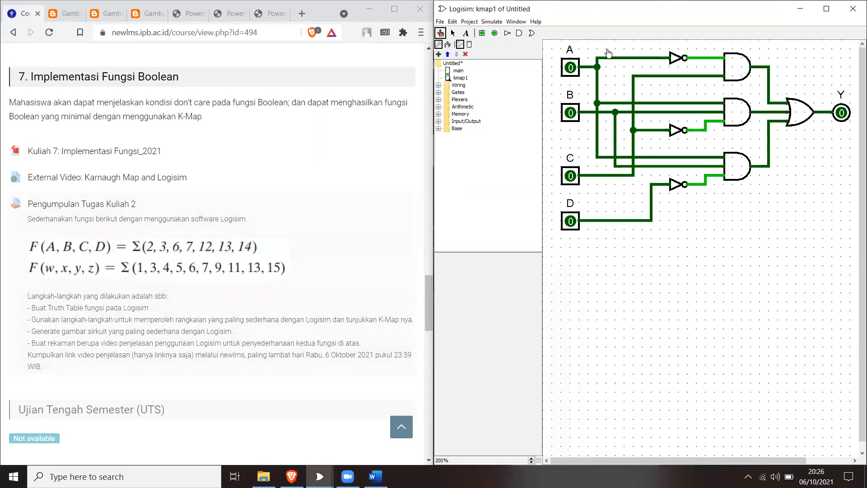
Set the circuit inputs A, B, C and D to 1 to test output Y
{"action": "left_click", "coordinate": [570, 68]}
{"action": "left_click", "coordinate": [570, 112]}
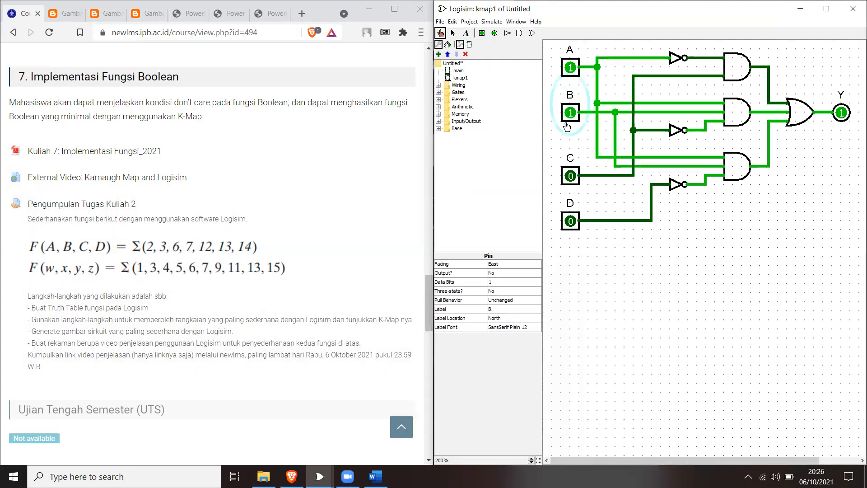
{"action": "left_click", "coordinate": [572, 179]}
{"action": "left_click", "coordinate": [571, 222]}
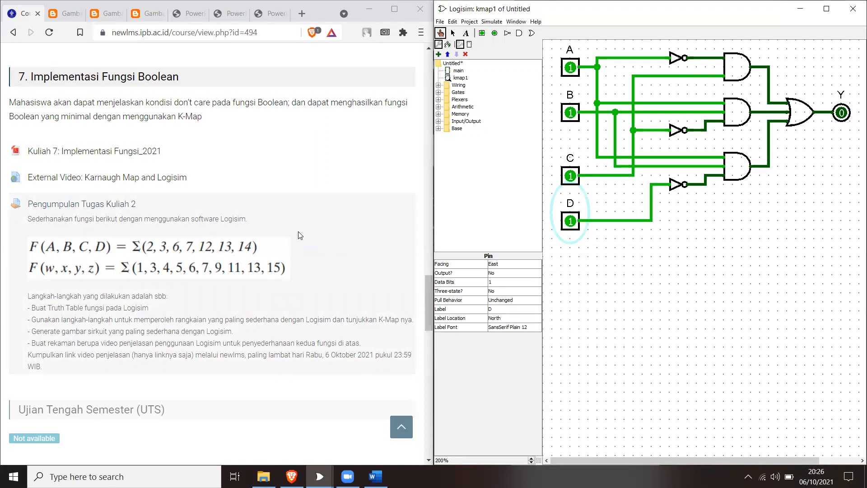
Look through the lecture PDFs in the browser for a truth table of the four variables A, B, C and D
{"action": "left_click", "coordinate": [228, 14]}
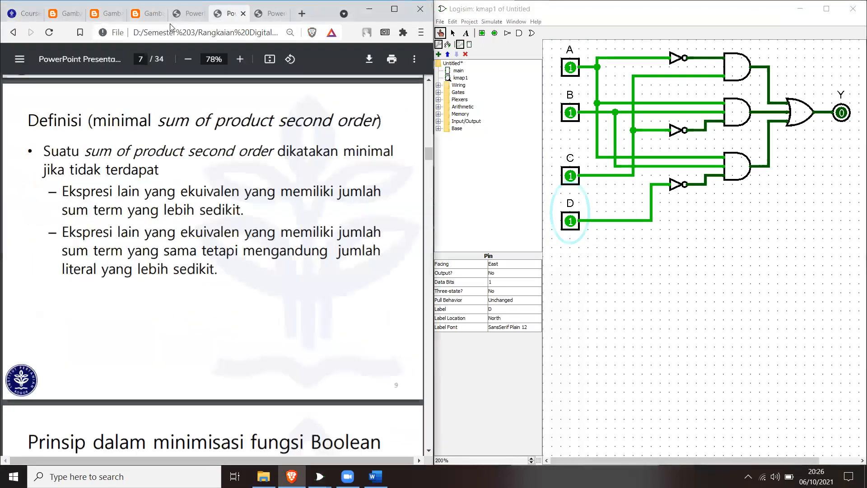
{"action": "left_click", "coordinate": [177, 13]}
{"action": "scroll", "coordinate": [246, 277], "scroll_direction": "down", "scroll_amount": 15}
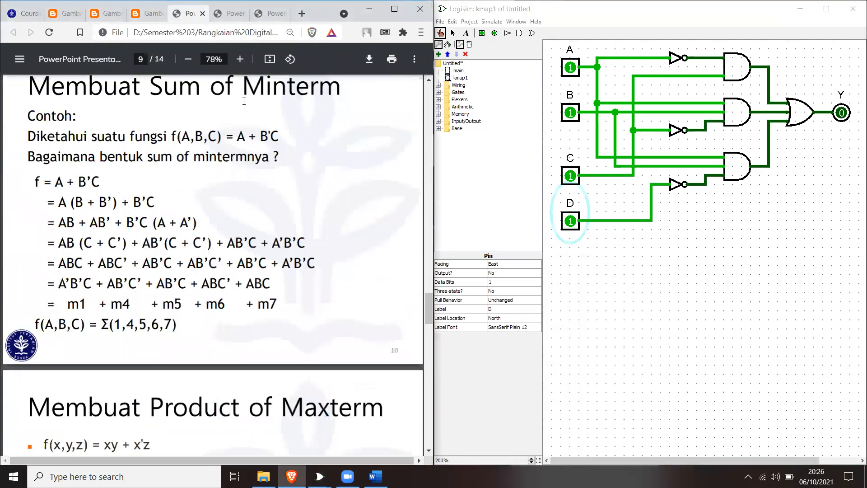
{"action": "scroll", "coordinate": [219, 184], "scroll_direction": "up", "scroll_amount": 7}
{"action": "key", "text": "ctrl+Tab"}
{"action": "scroll", "coordinate": [283, 170], "scroll_direction": "down", "scroll_amount": 15}
{"action": "scroll", "coordinate": [283, 170], "scroll_direction": "down", "scroll_amount": 20}
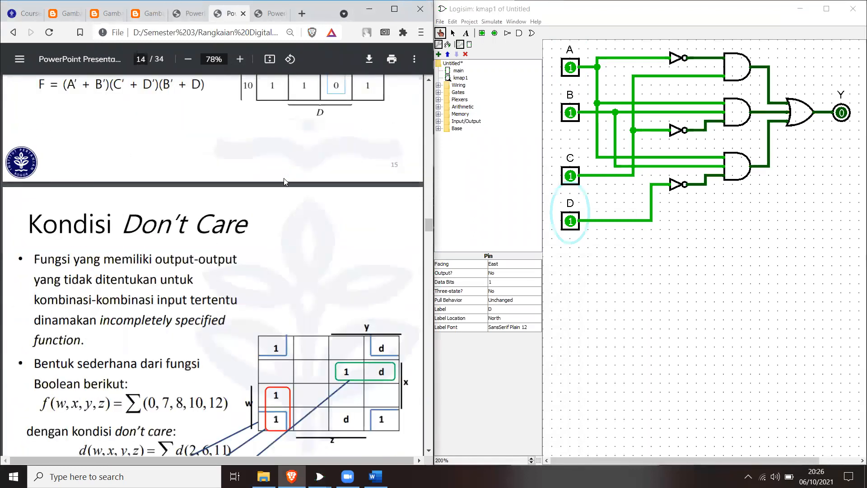
{"action": "scroll", "coordinate": [404, 255], "scroll_direction": "up", "scroll_amount": 3}
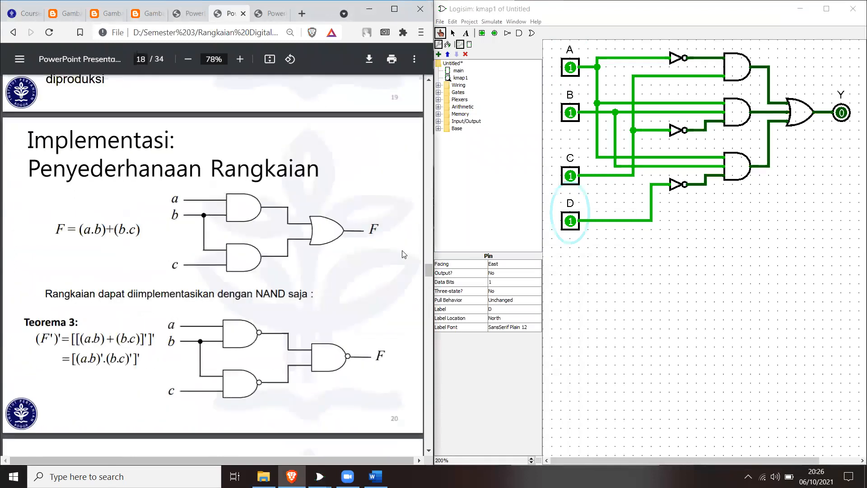
{"action": "left_click_drag", "start_coordinate": [427, 275], "coordinate": [442, 84]}
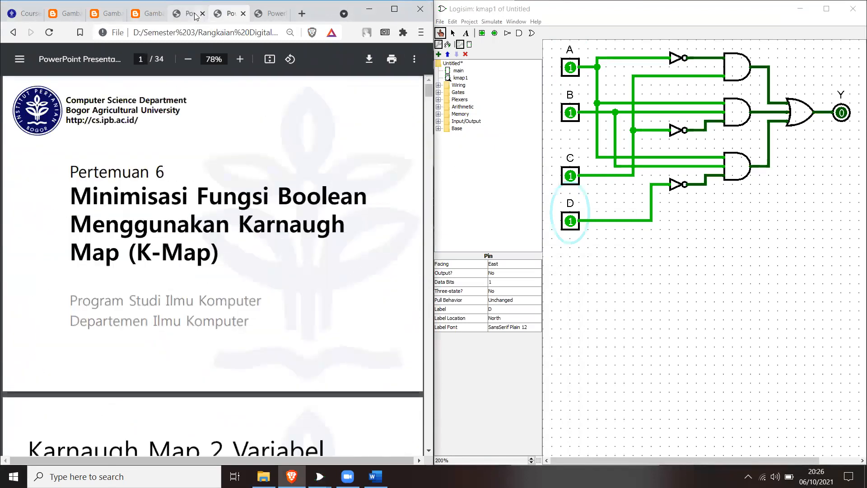
{"action": "key", "text": "ctrl+shift+Tab"}
{"action": "left_click_drag", "start_coordinate": [428, 277], "coordinate": [416, 363]}
{"action": "scroll", "coordinate": [398, 307], "scroll_direction": "up", "scroll_amount": 3}
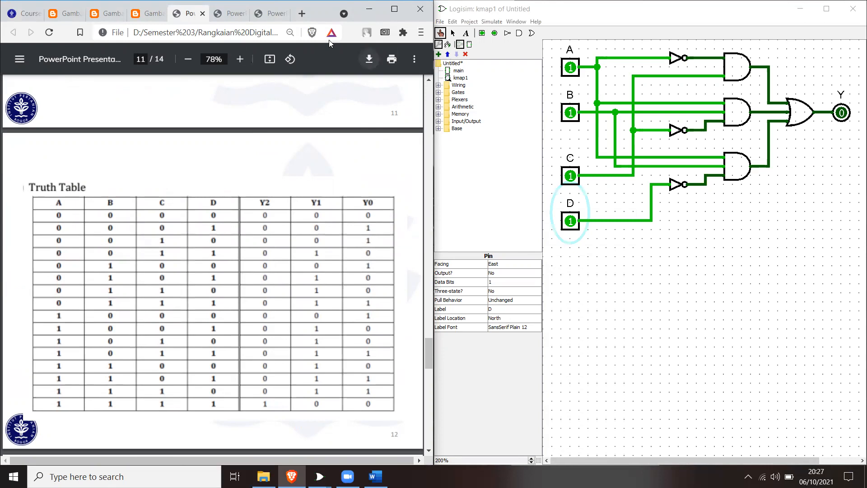
Set the circuit inputs D, A and B to 0, using the slide's truth table as reference for the minterm 2 combination
{"action": "left_click", "coordinate": [578, 227]}
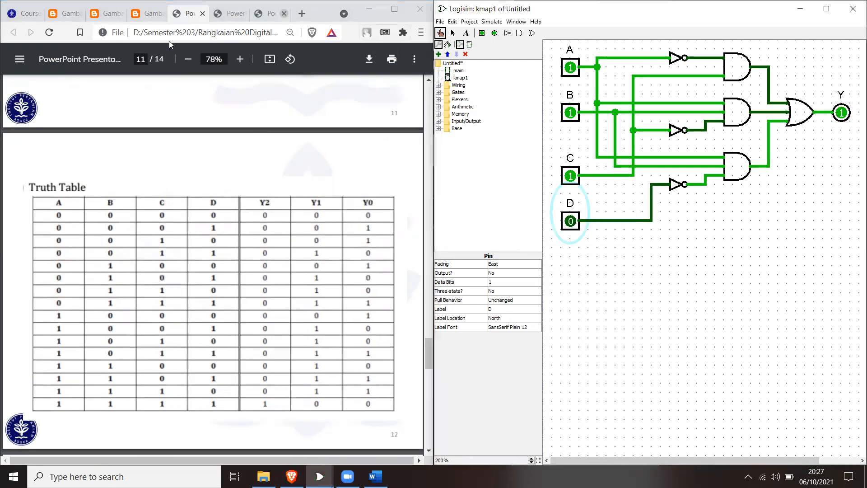
{"action": "left_click", "coordinate": [21, 16]}
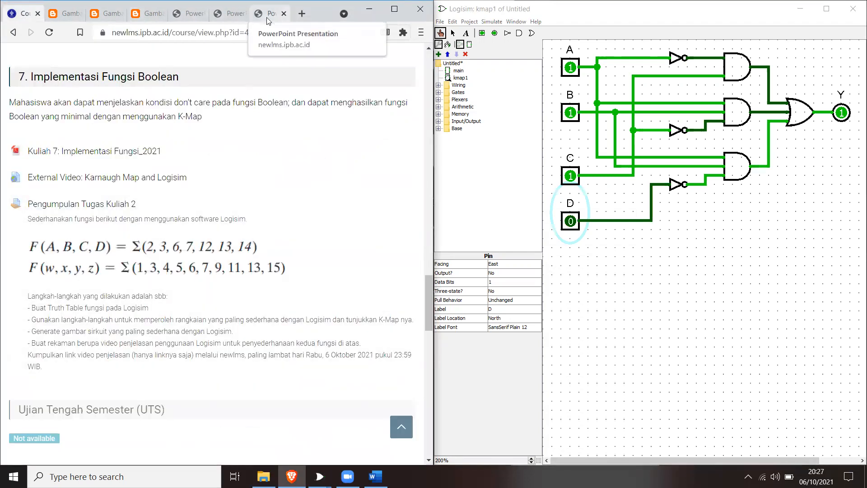
{"action": "left_click", "coordinate": [188, 14]}
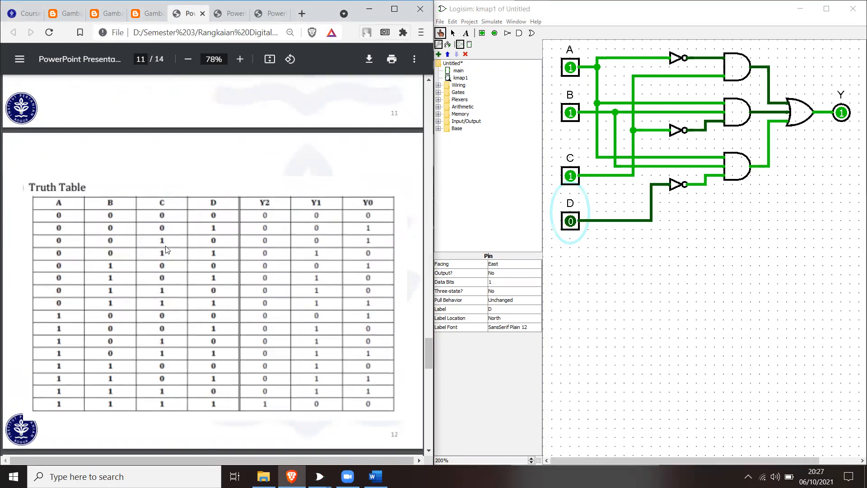
{"action": "left_click", "coordinate": [570, 68]}
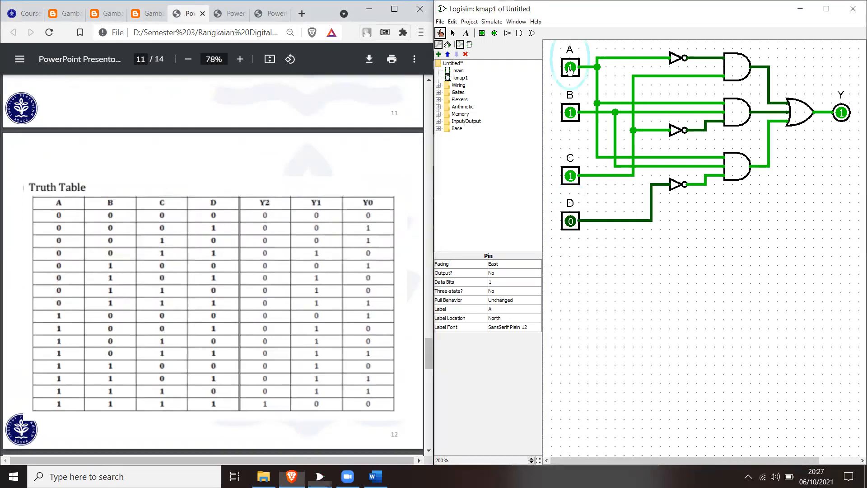
{"action": "left_click", "coordinate": [566, 111]}
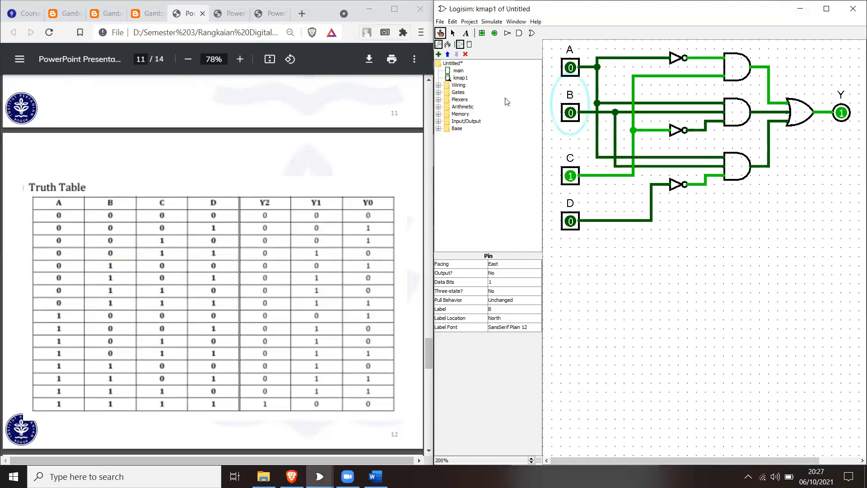
Check the function on the assignment page and open the lecture slides on two-level NAND implementation
{"action": "left_click", "coordinate": [28, 13]}
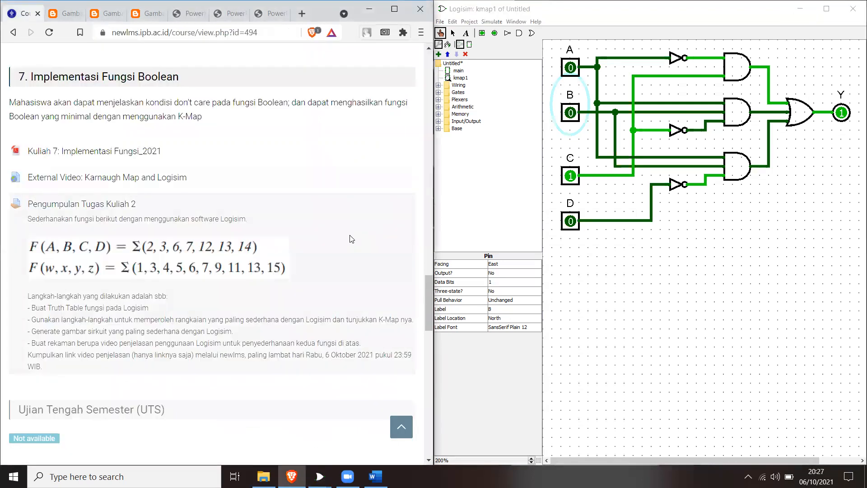
{"action": "left_click", "coordinate": [270, 14]}
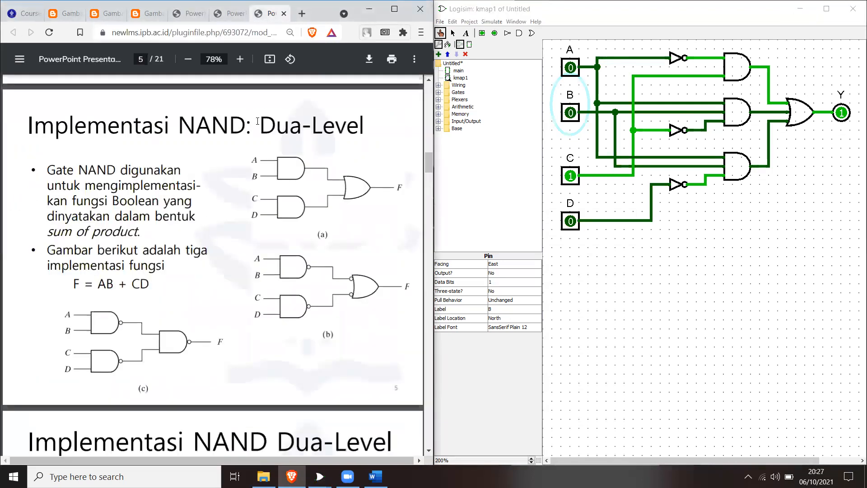